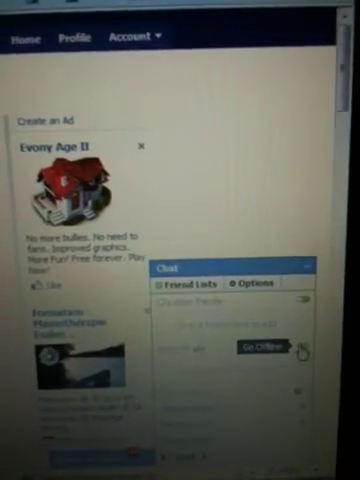
Set the annoying-friends chat list to Go Offline, hiding your online status from them.
{"action": "left_click", "coordinate": [290, 347]}
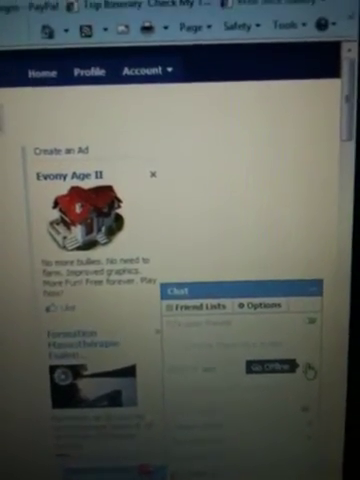